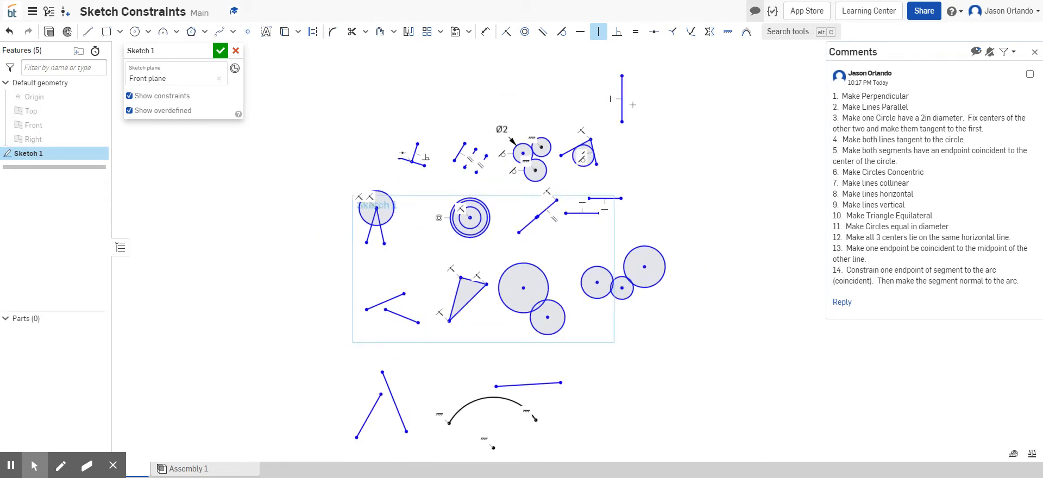
Constrain the upper slanted line of the loose pair to be vertical and move it back near the sketch's lower-left geometry.
key(Delete)
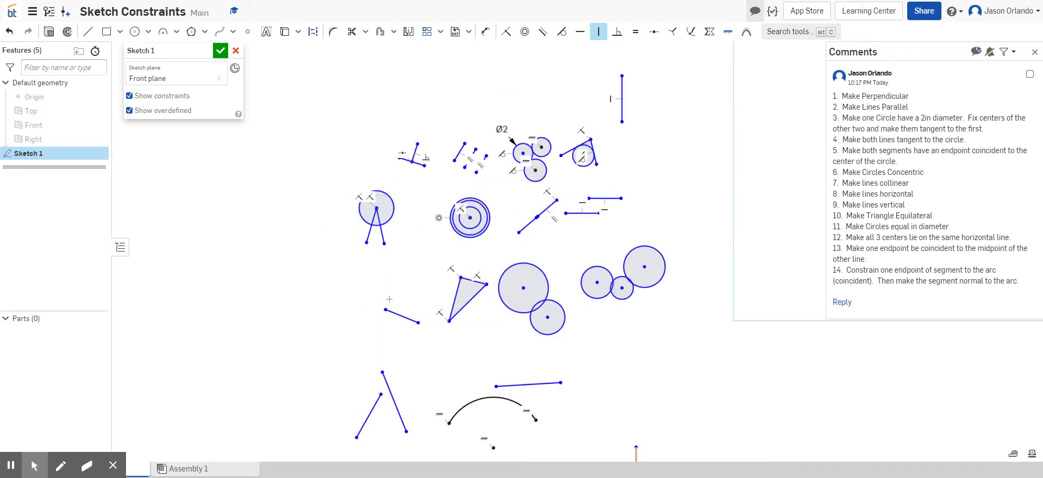
scroll(390, 299, down, 2)
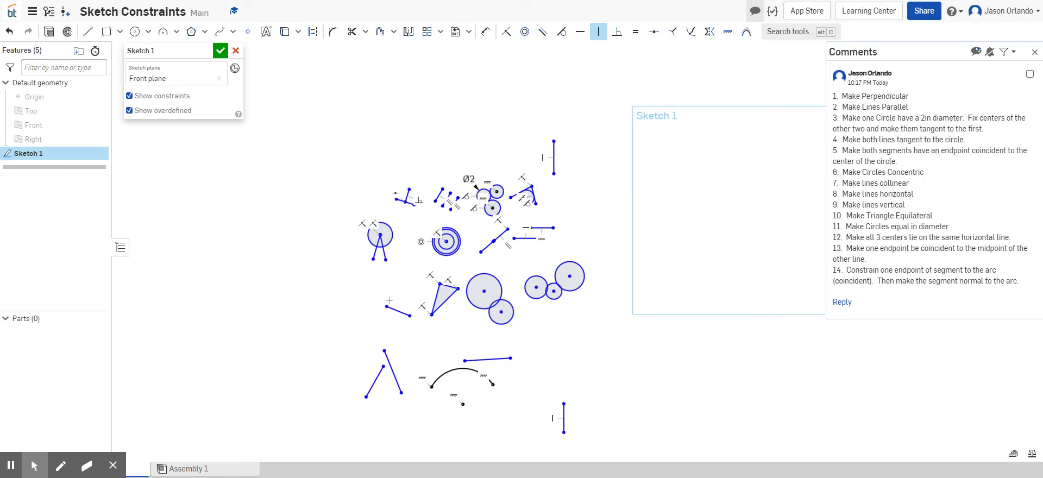
key(Escape)
mouse_move(564, 412)
mouse_down()
mouse_move(386, 328)
mouse_move(357, 289)
mouse_up()
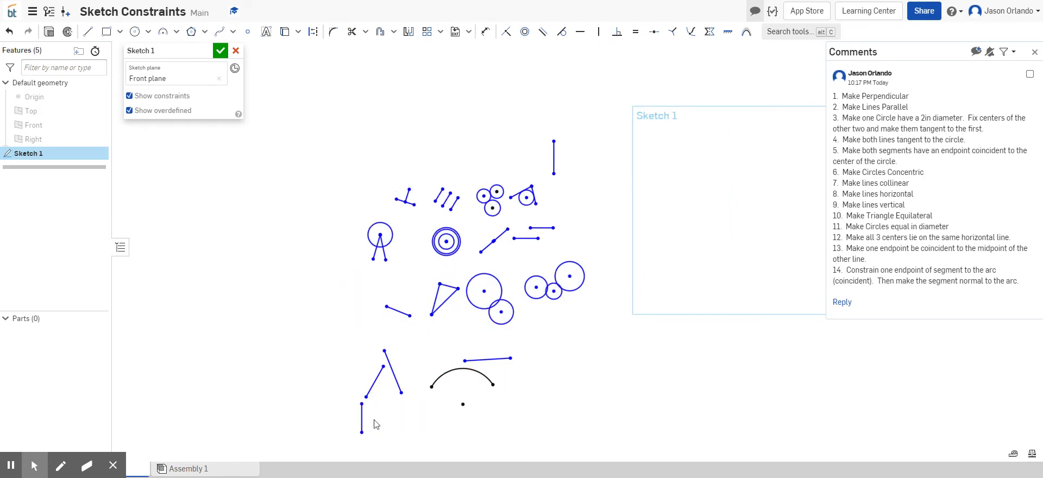
mouse_move(363, 423)
mouse_down()
mouse_move(336, 380)
mouse_move(334, 334)
mouse_move(342, 338)
mouse_up()
Move the newly vertical line up beside the remaining slanted line of its group.
click(129, 97)
click(129, 96)
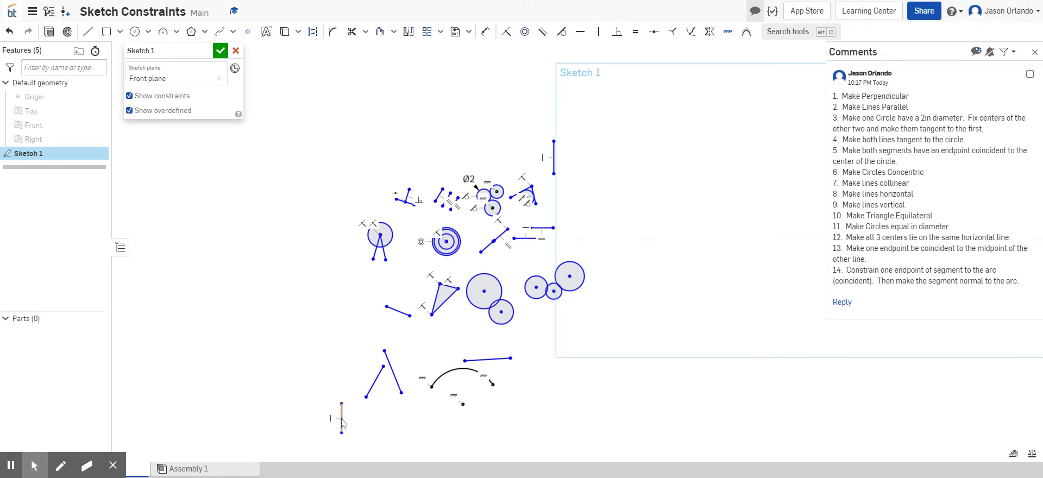
scroll(341, 409, up, 2)
scroll(333, 435, down, 2)
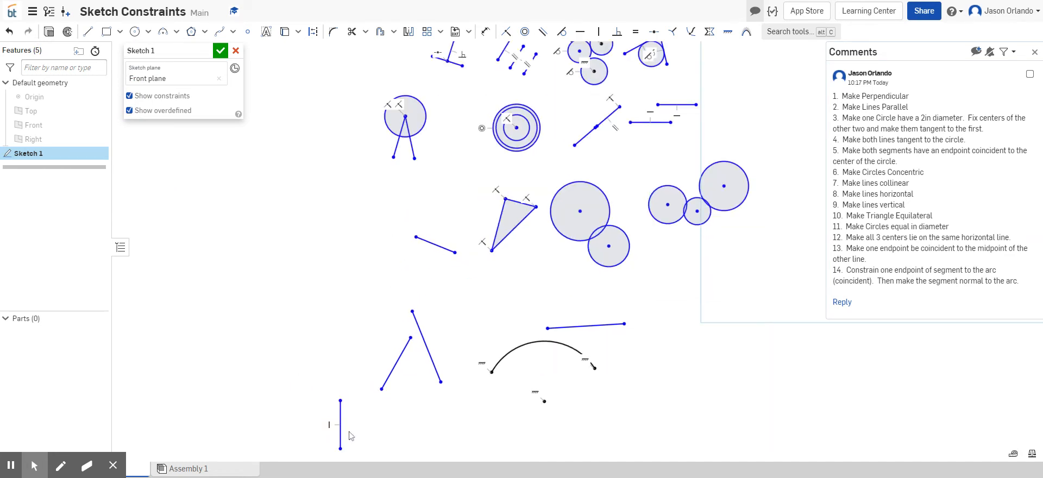
click(343, 411)
drag(343, 412, 356, 286)
drag(356, 441, 363, 317)
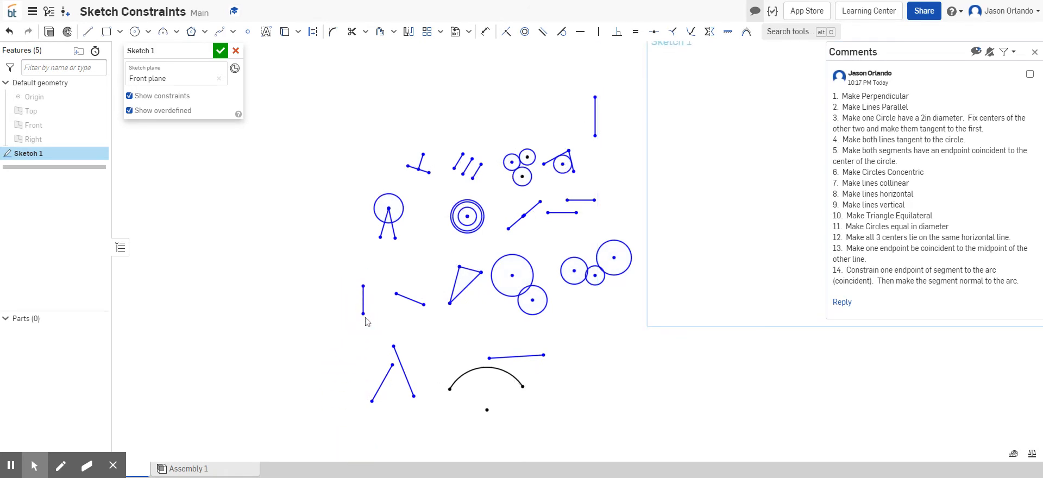
Move the vertical line above the rest of the sketch down beside the other vertical line.
scroll(365, 319, up, 1)
scroll(509, 162, down, 1)
mouse_move(602, 60)
mouse_down()
mouse_move(634, 132)
mouse_move(620, 105)
mouse_move(637, 126)
mouse_move(640, 118)
mouse_move(605, 142)
mouse_move(447, 173)
mouse_move(354, 169)
mouse_move(361, 138)
mouse_move(336, 217)
mouse_move(358, 297)
mouse_up()
click(362, 118)
click(386, 314)
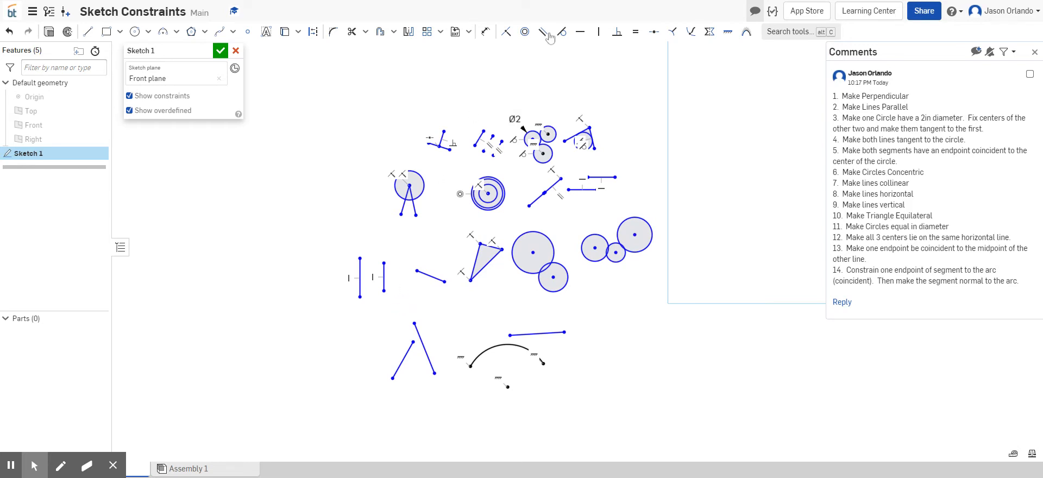
Try the Vertical constraint on the whole remaining slanted line and undo it.
click(599, 31)
click(425, 273)
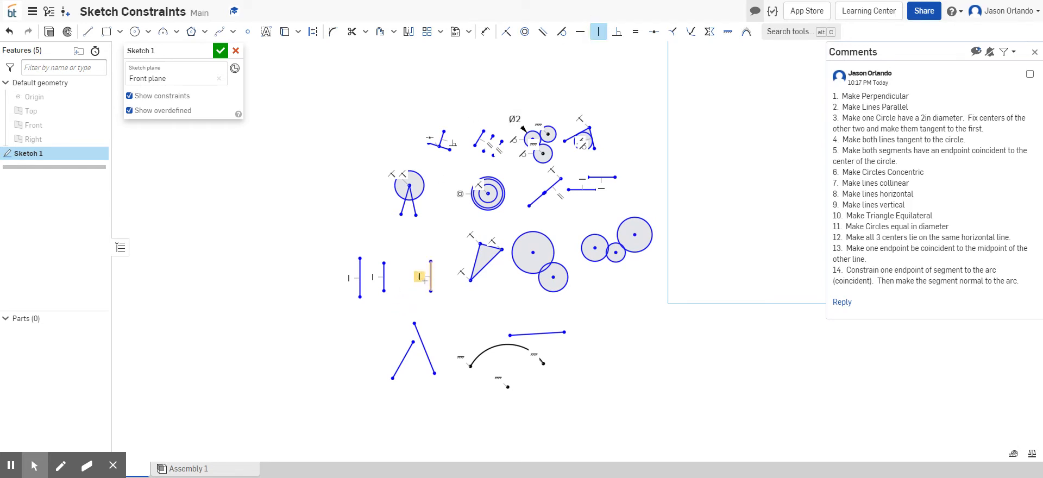
key(Escape)
key(ctrl+z)
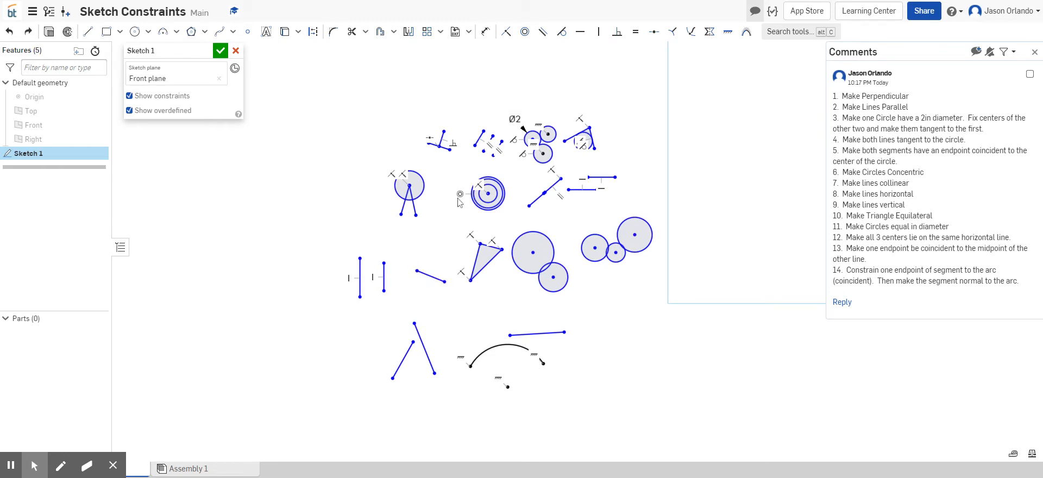
Make the remaining slanted line vertical by applying the Vertical constraint between its two endpoints.
click(598, 31)
click(416, 271)
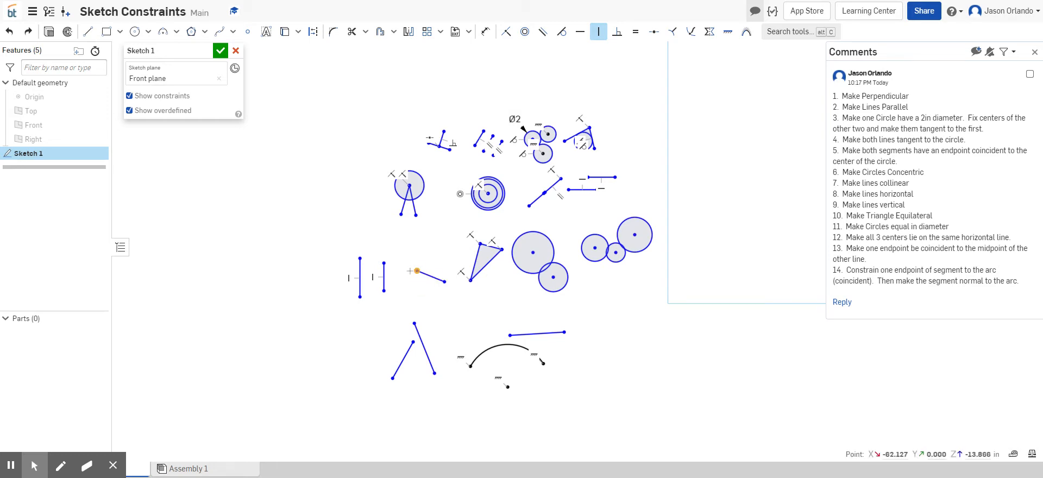
click(445, 281)
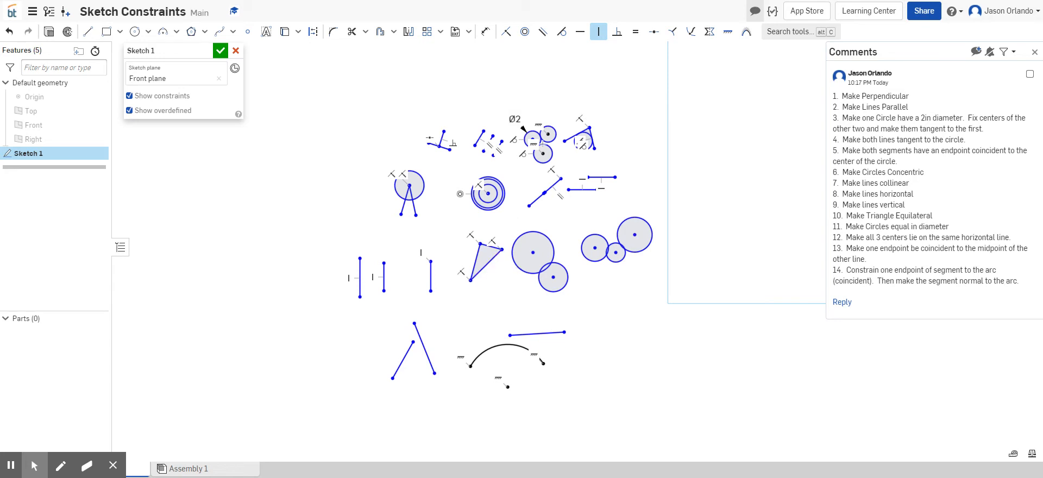
Make the triangle equilateral with Equal constraints between its three sides, and move its lower vertex up and left.
click(636, 35)
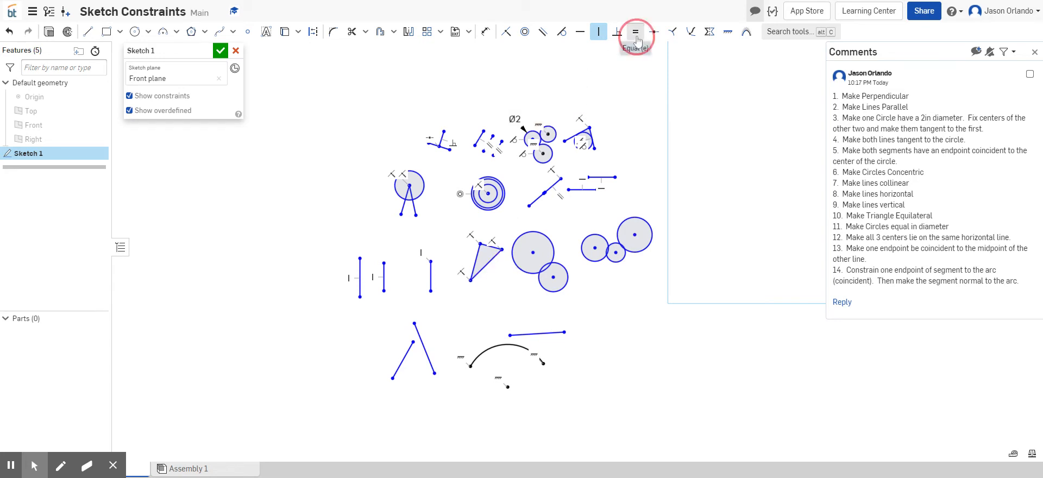
click(475, 263)
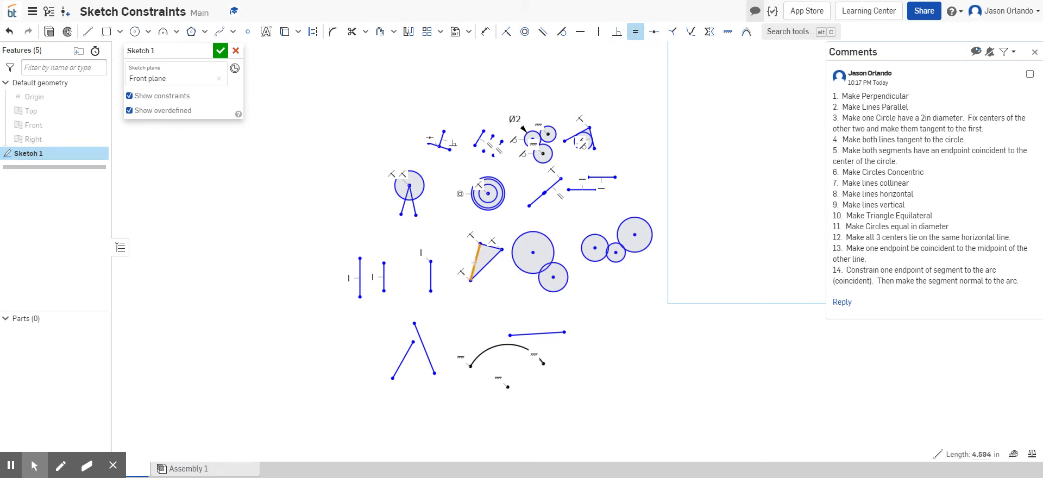
scroll(476, 262, up, 4)
click(498, 231)
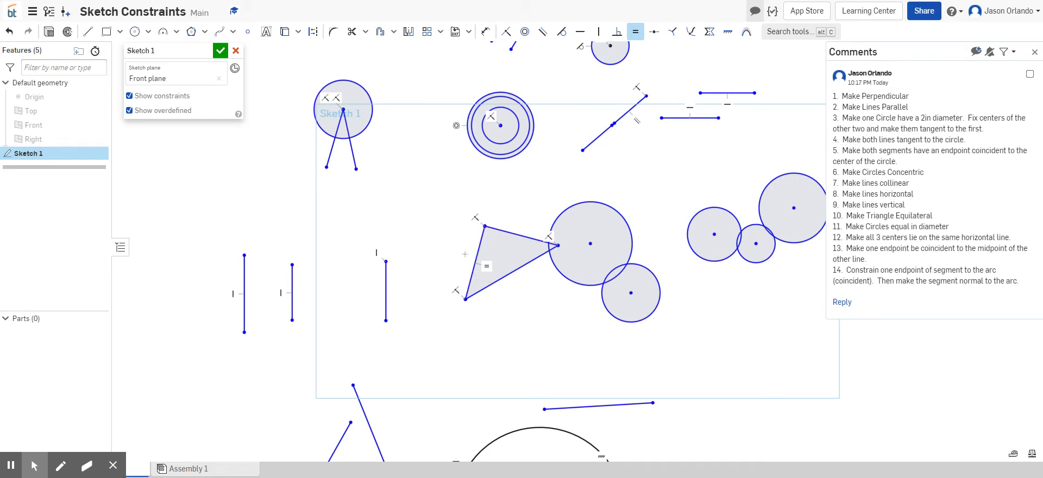
click(469, 246)
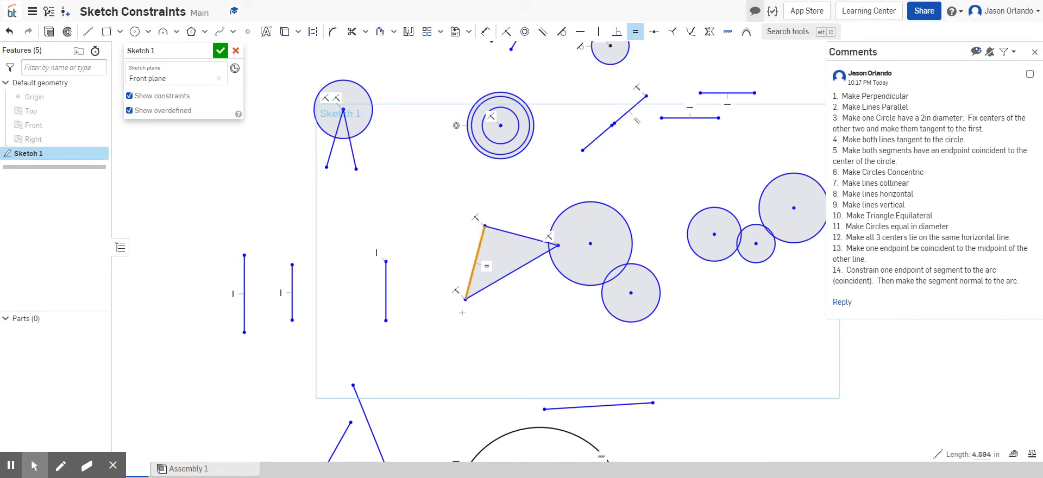
click(505, 278)
key(Escape)
mouse_move(465, 299)
mouse_down()
mouse_move(490, 283)
mouse_move(485, 224)
mouse_move(484, 246)
mouse_move(452, 297)
mouse_move(396, 246)
mouse_move(455, 254)
mouse_move(438, 268)
mouse_up()
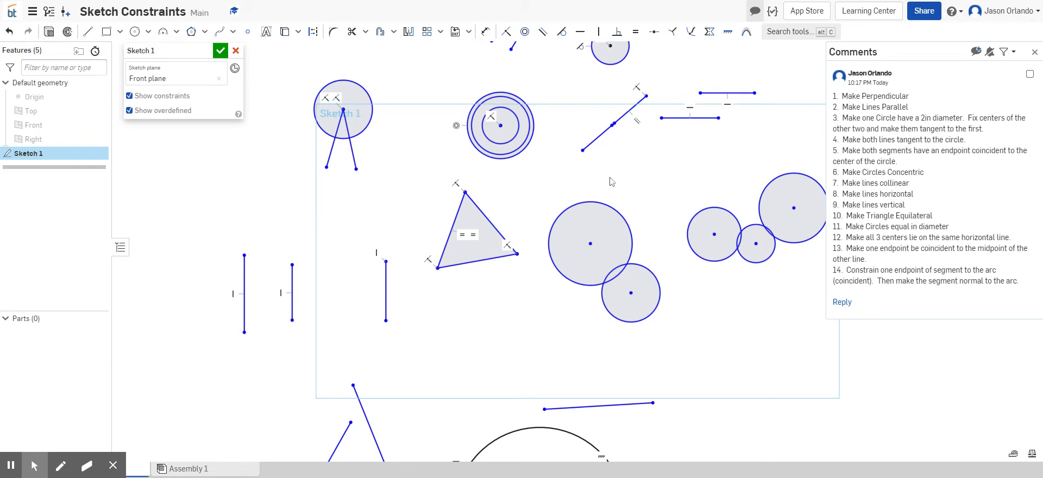
Constrain the two overlapping circles beside the triangle to equal diameters and shrink them together.
click(636, 31)
click(611, 205)
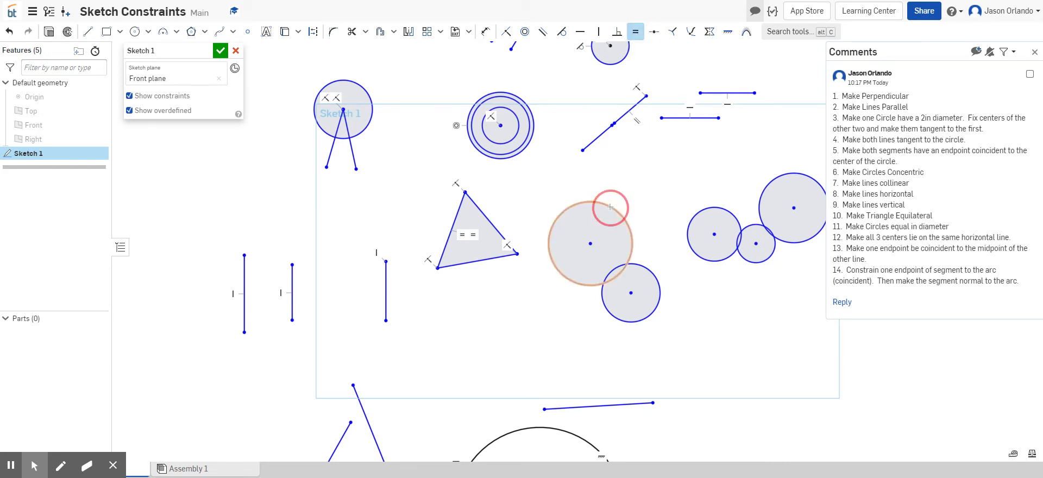
click(652, 270)
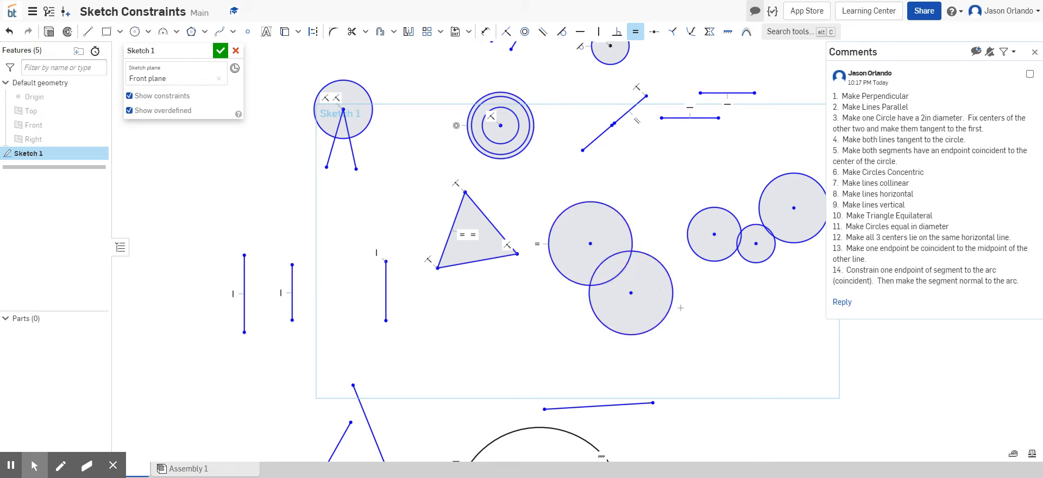
click(669, 332)
drag(670, 337, 683, 303)
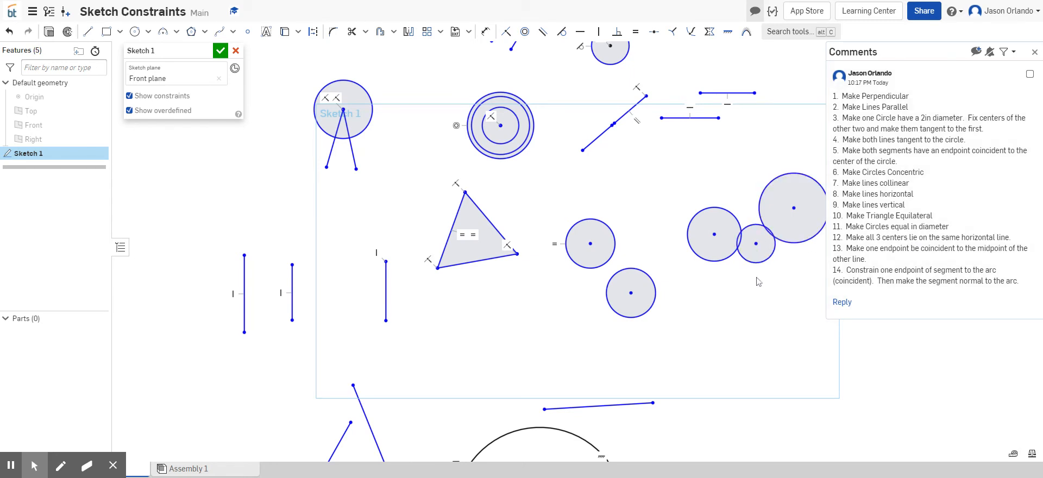
Align the centers of the three circles in the row on one horizontal line with Horizontal constraints between neighboring centers.
scroll(649, 273, up, 4)
scroll(739, 237, down, 4)
scroll(740, 240, down, 2)
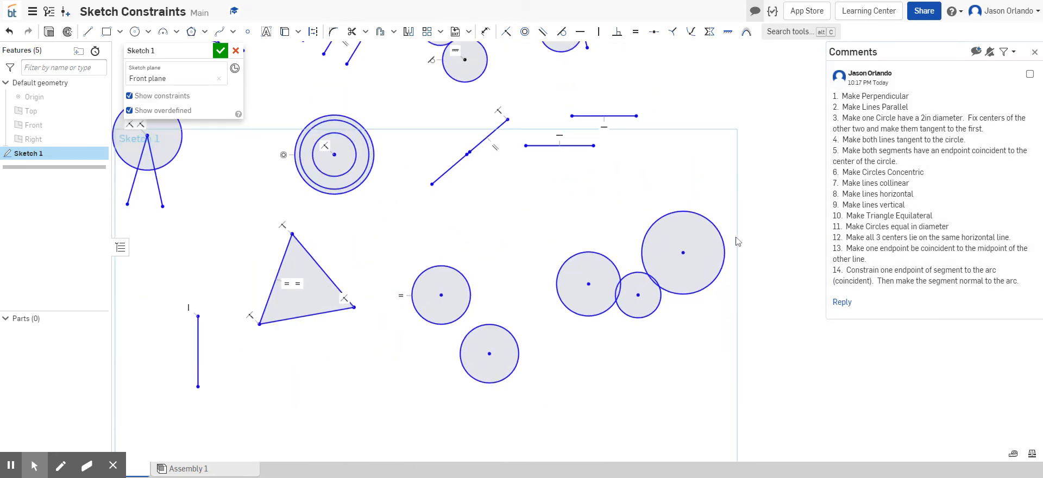
click(580, 31)
click(588, 283)
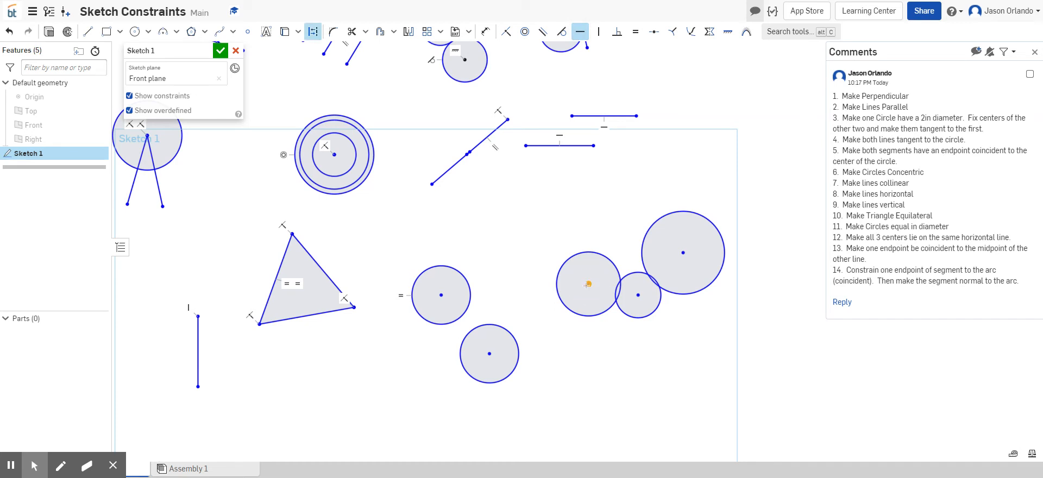
click(638, 295)
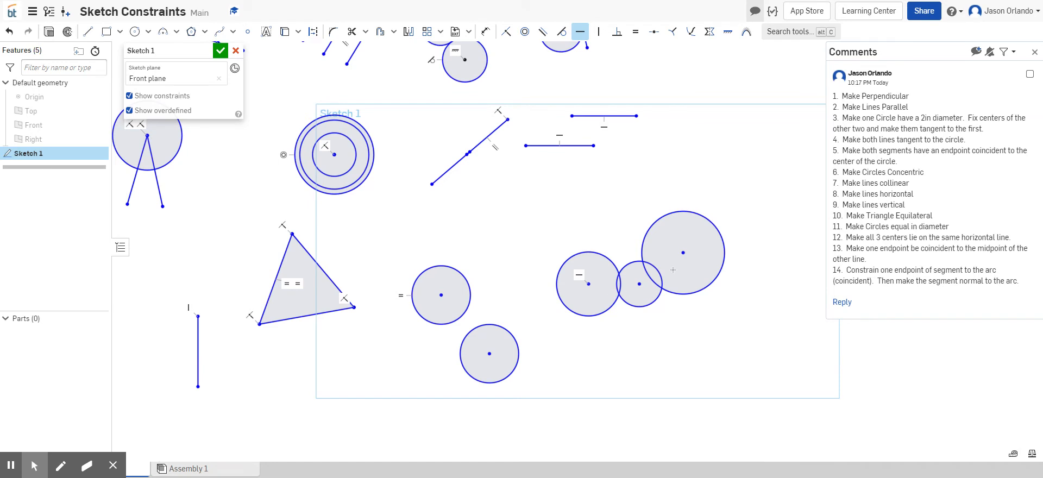
click(683, 253)
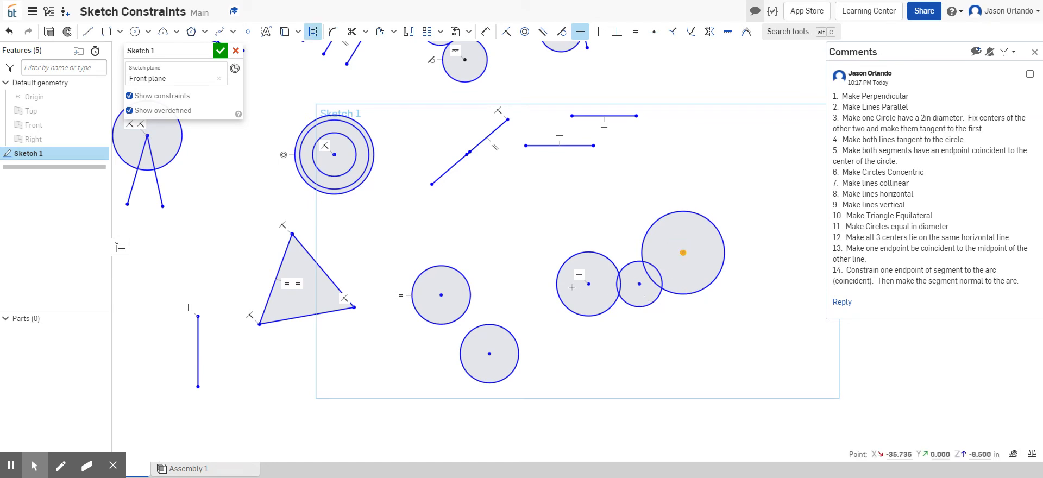
click(639, 283)
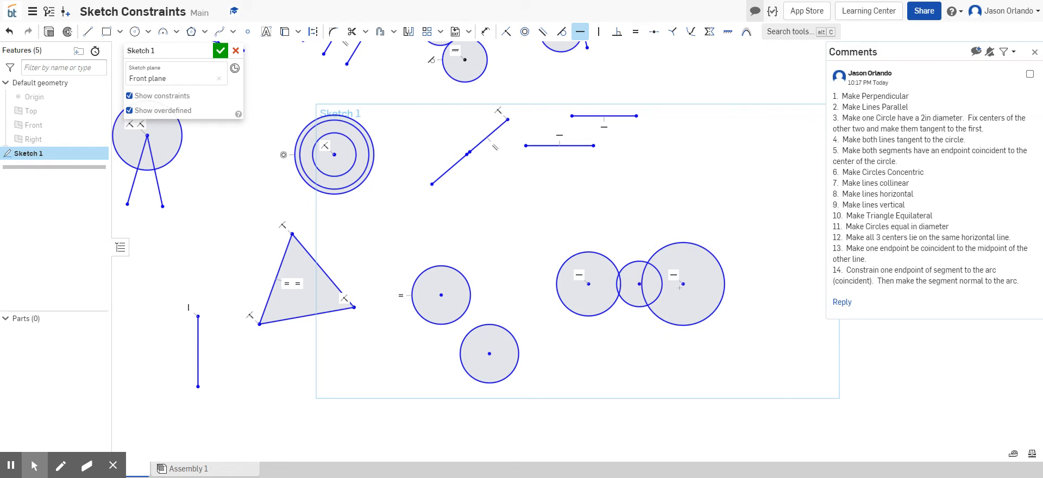
Try the Midpoint constraint between the shorter lower-left line's upper endpoint and the longer line, and undo it.
scroll(660, 283, down, 6)
scroll(558, 365, up, 5)
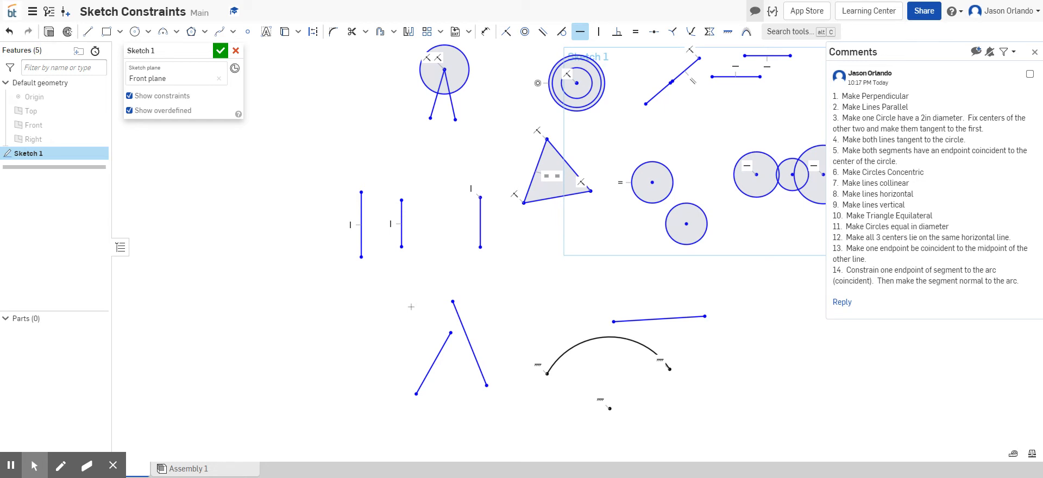
key(Escape)
click(451, 333)
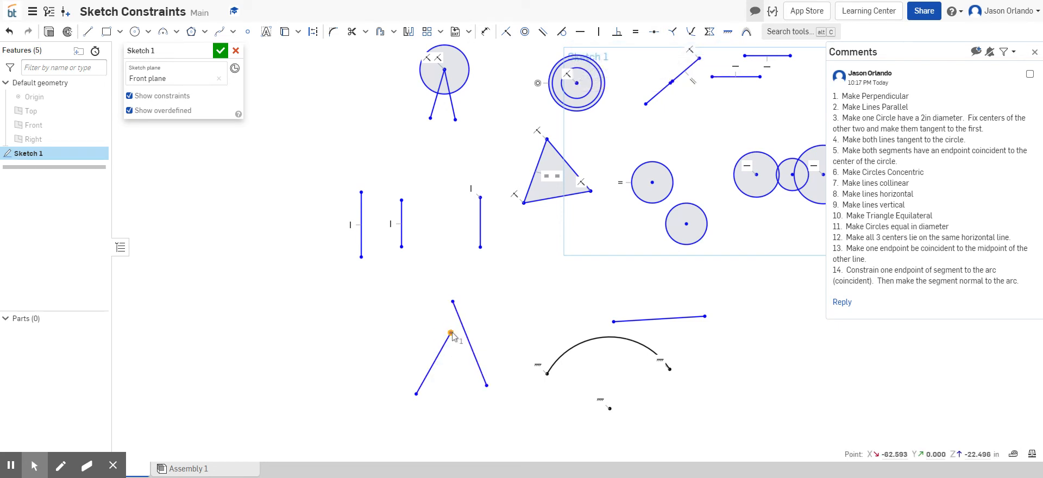
click(481, 363)
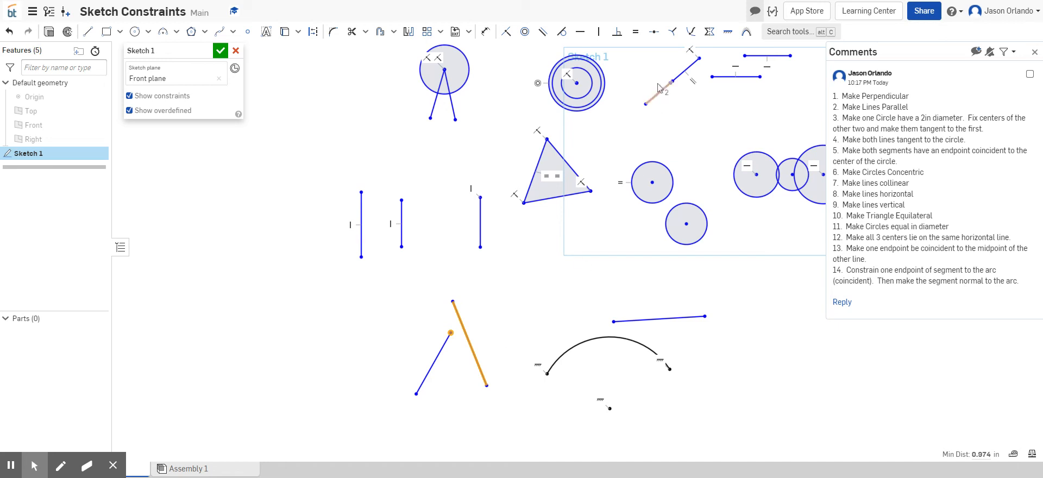
click(655, 32)
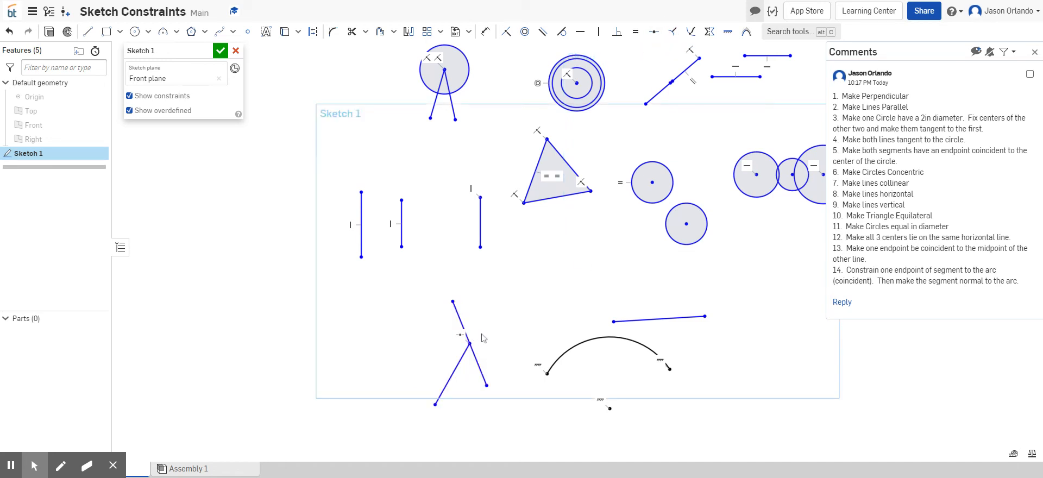
key(ctrl+z)
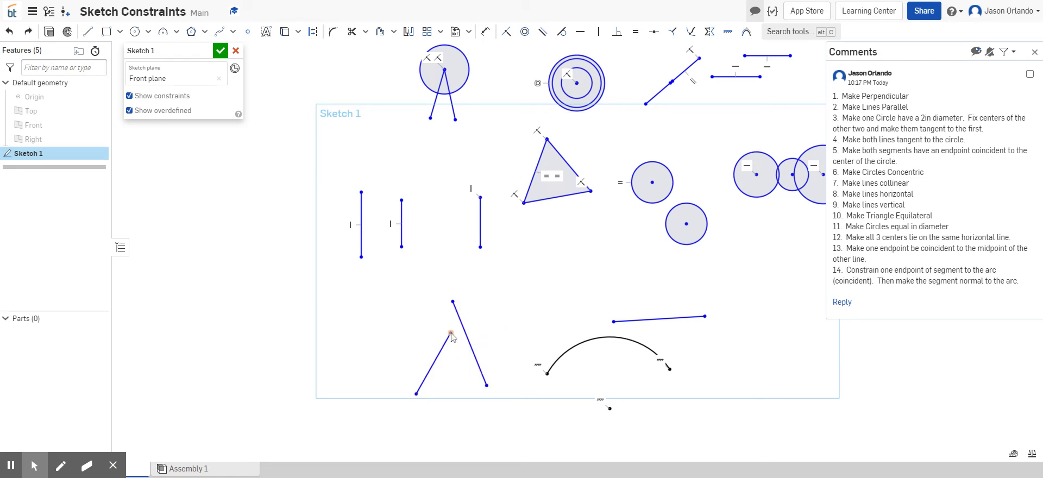
Move the shorter line's upper endpoint away and snap it onto the midpoint of the longer line.
drag(452, 333, 404, 334)
click(401, 302)
click(247, 31)
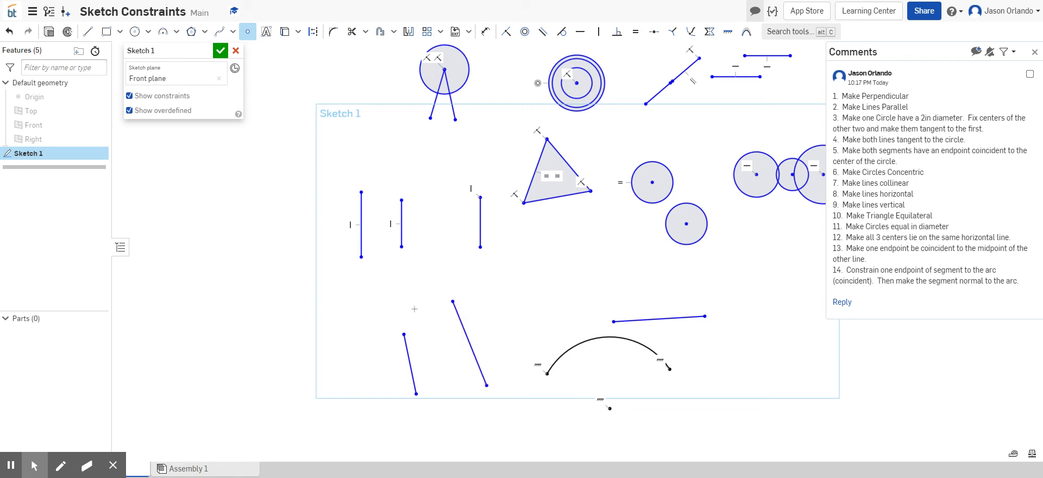
key(Escape)
mouse_move(410, 336)
mouse_down()
mouse_move(451, 333)
mouse_move(458, 314)
mouse_move(470, 344)
mouse_up()
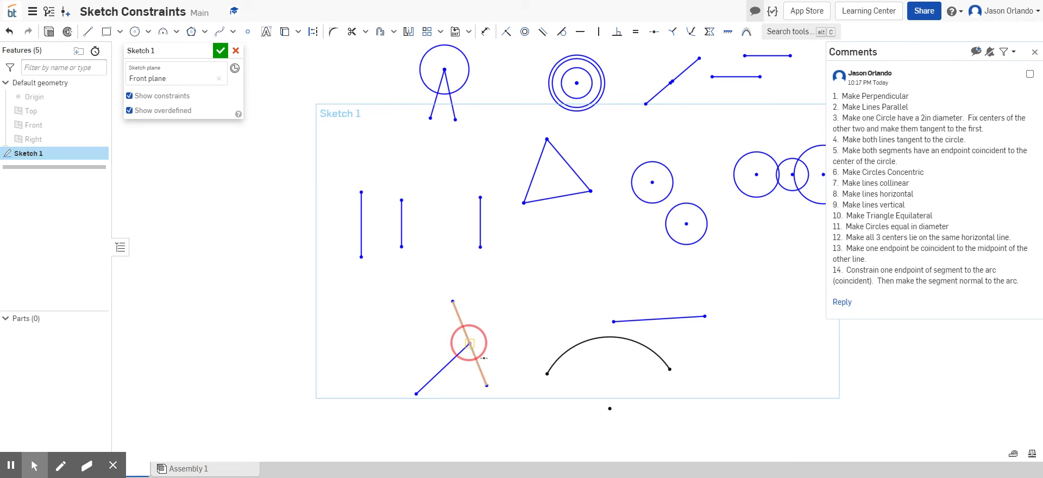
drag(456, 343, 470, 345)
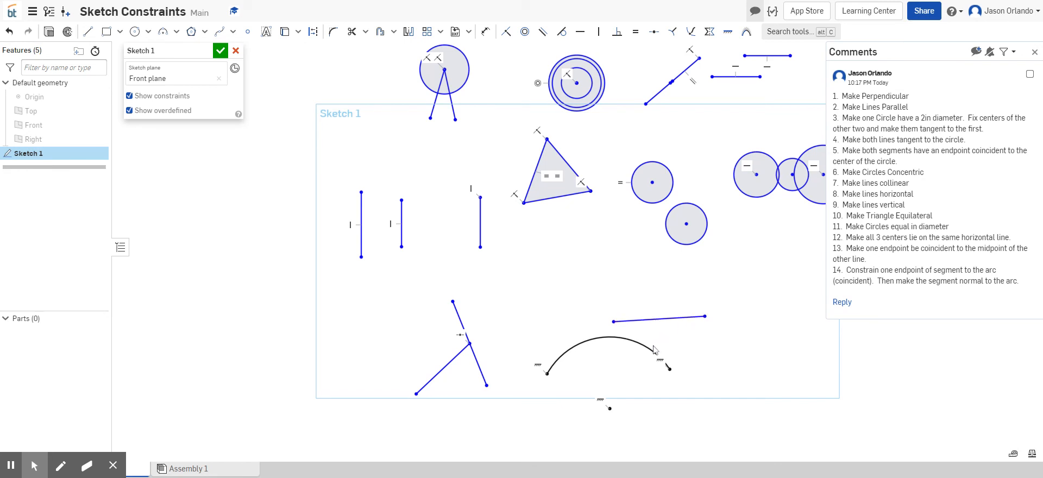
Constrain the left endpoint of the segment above the arc to be coincident with the arc.
click(506, 32)
click(614, 322)
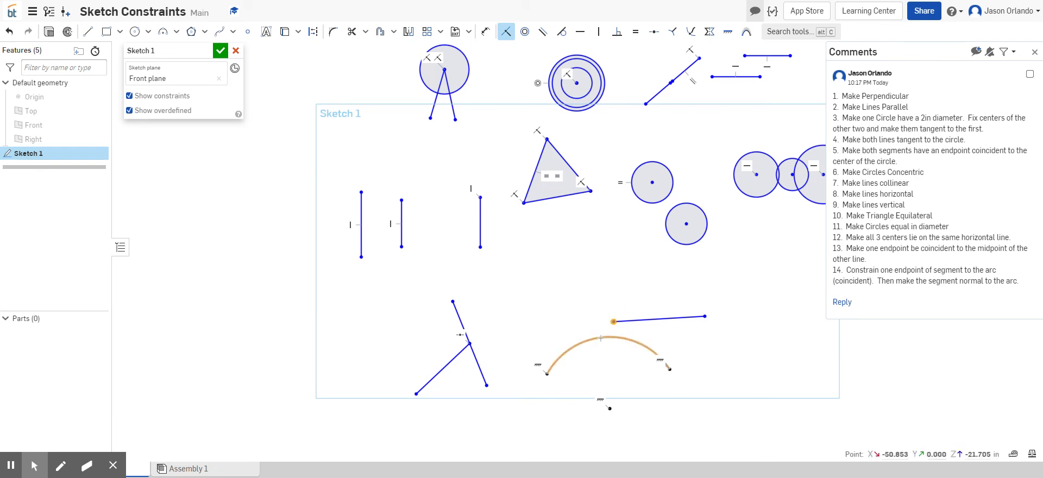
click(600, 338)
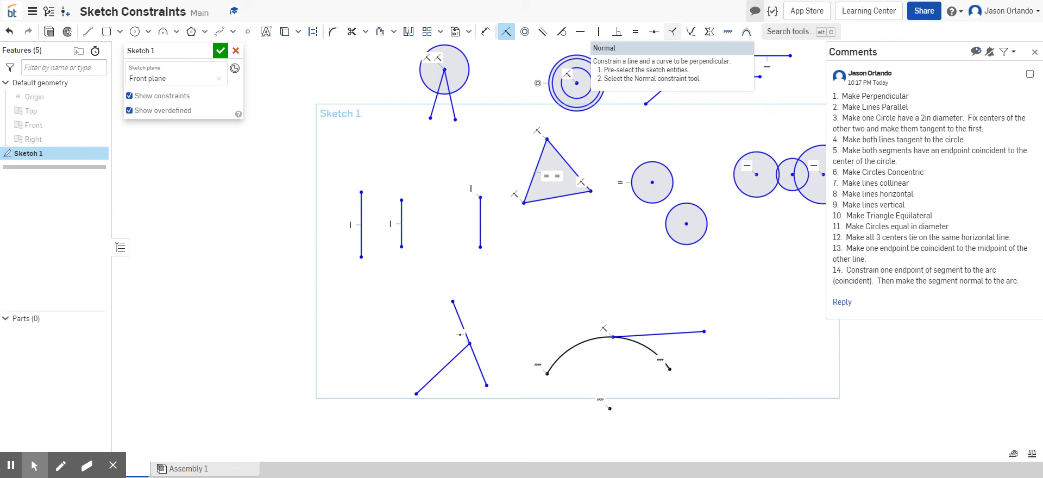
Apply the Normal constraint between the segment and the arc.
click(673, 32)
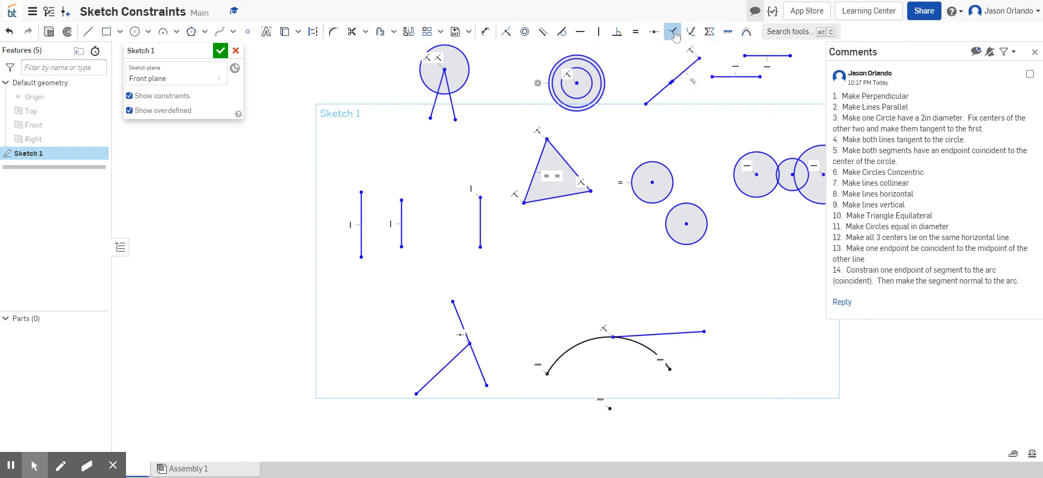
click(688, 333)
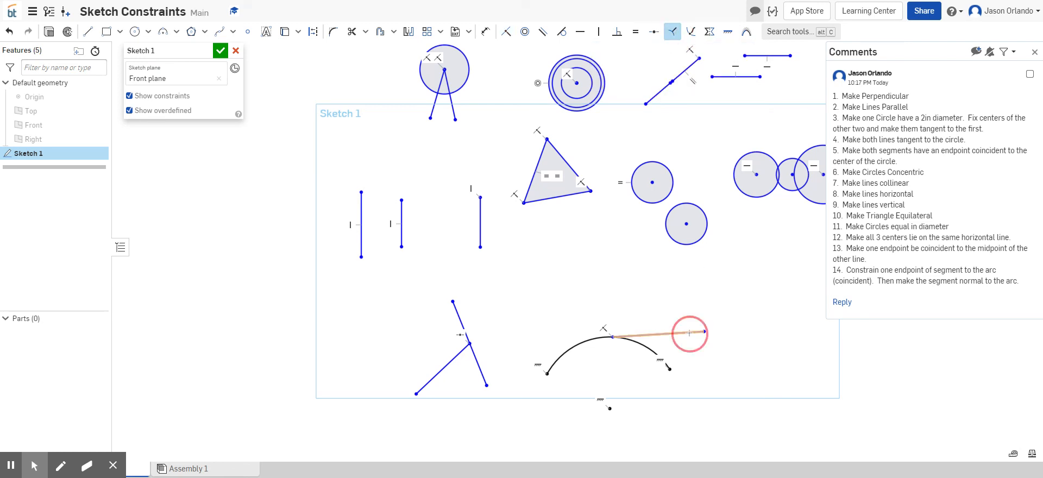
click(580, 340)
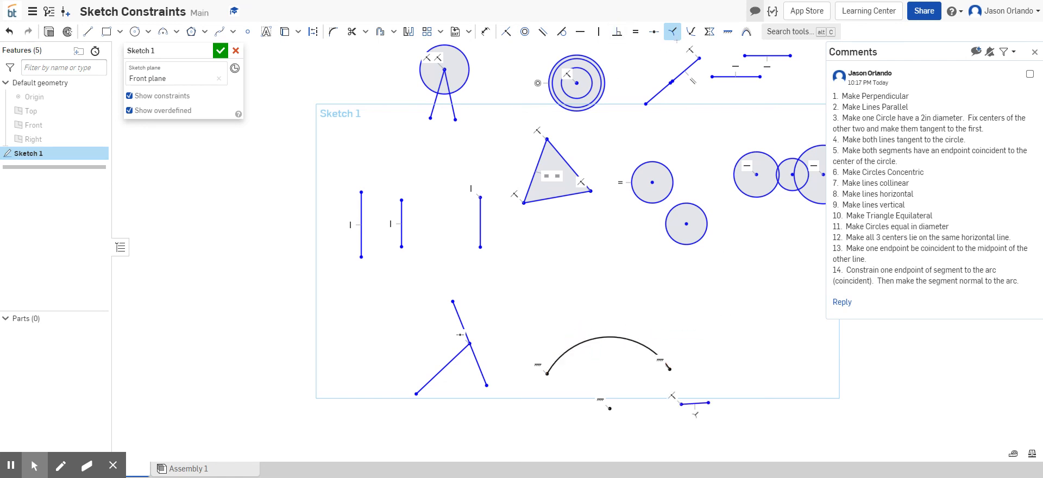
Move the normal segment by its free endpoint along the arc and leave it standing just right of the arc's peak.
key(Escape)
drag(708, 403, 632, 305)
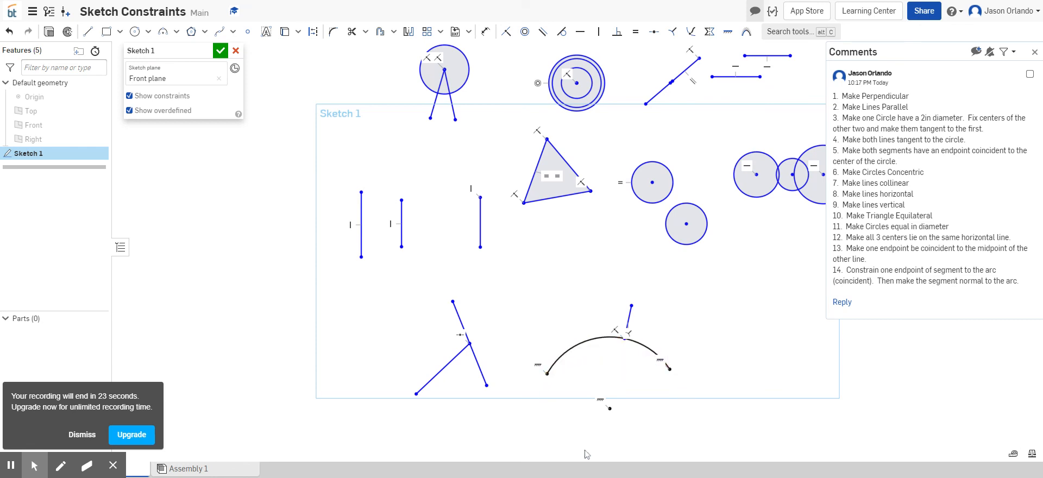
drag(632, 305, 726, 372)
drag(726, 370, 638, 324)
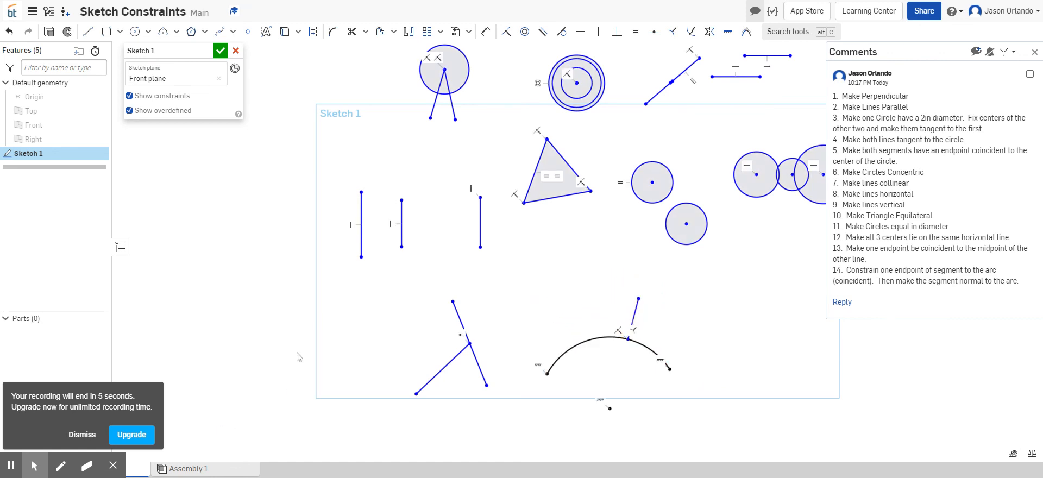